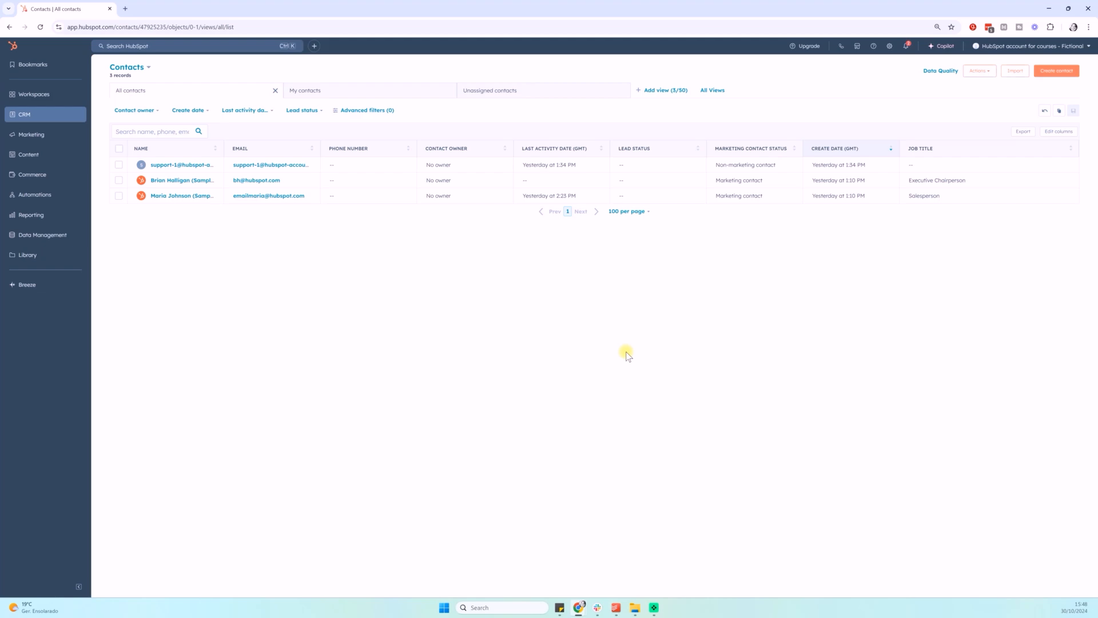
Start a new contact and fill in its e-mail address and the contact's first and last name
left_click(1057, 70)
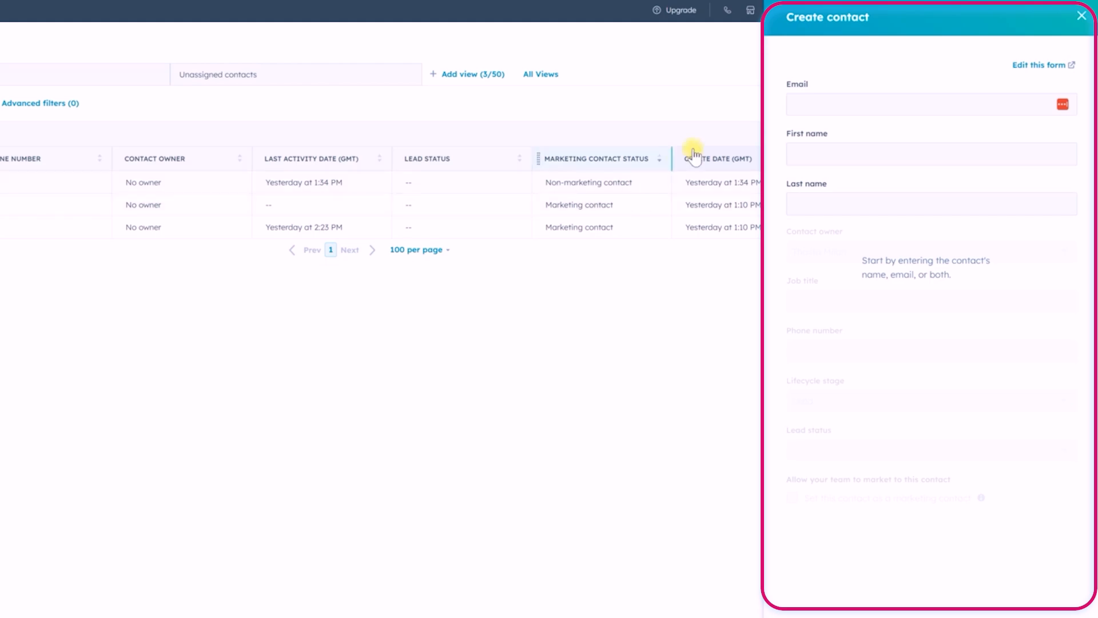
left_click(824, 106)
key("ctrl+v")
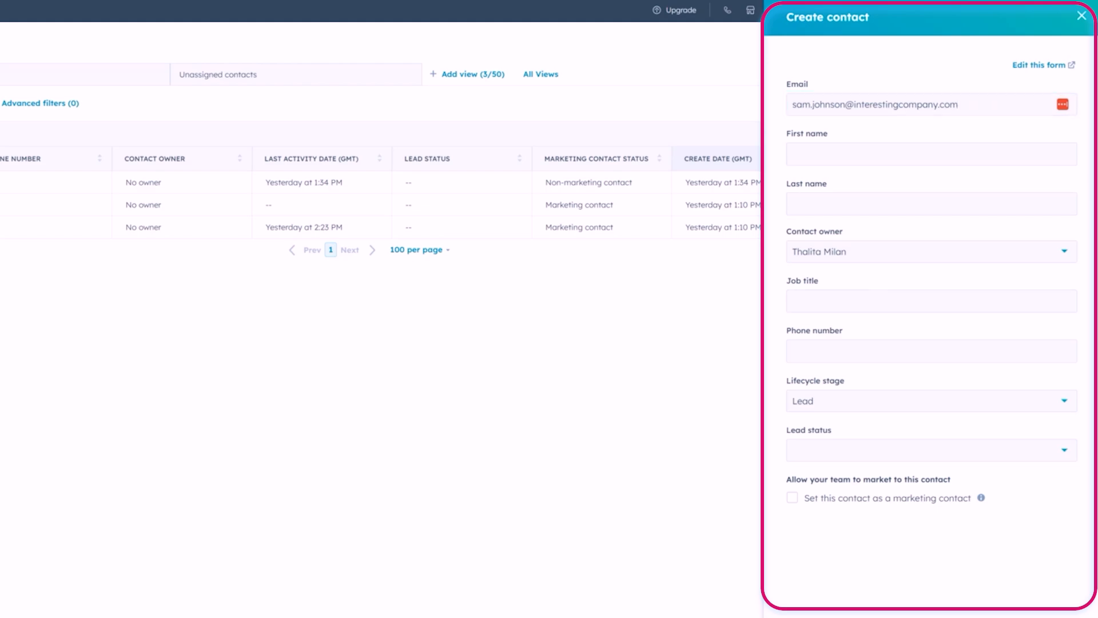
left_click(831, 152)
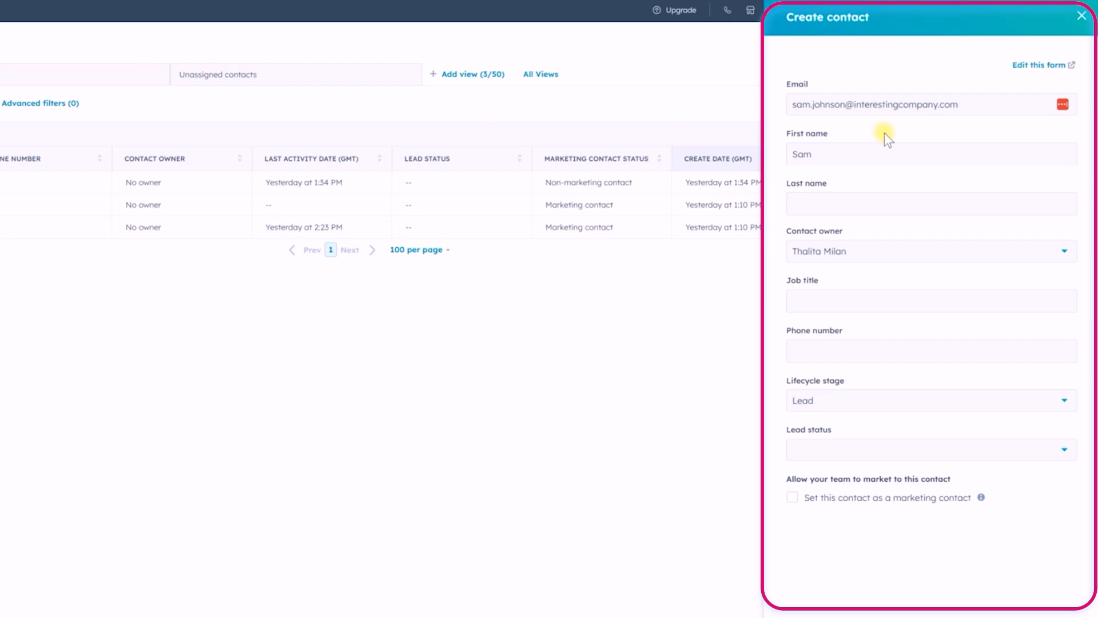
left_click(858, 204)
Enter Marketing Manager as the contact's job title
left_click(866, 299)
type("mA")
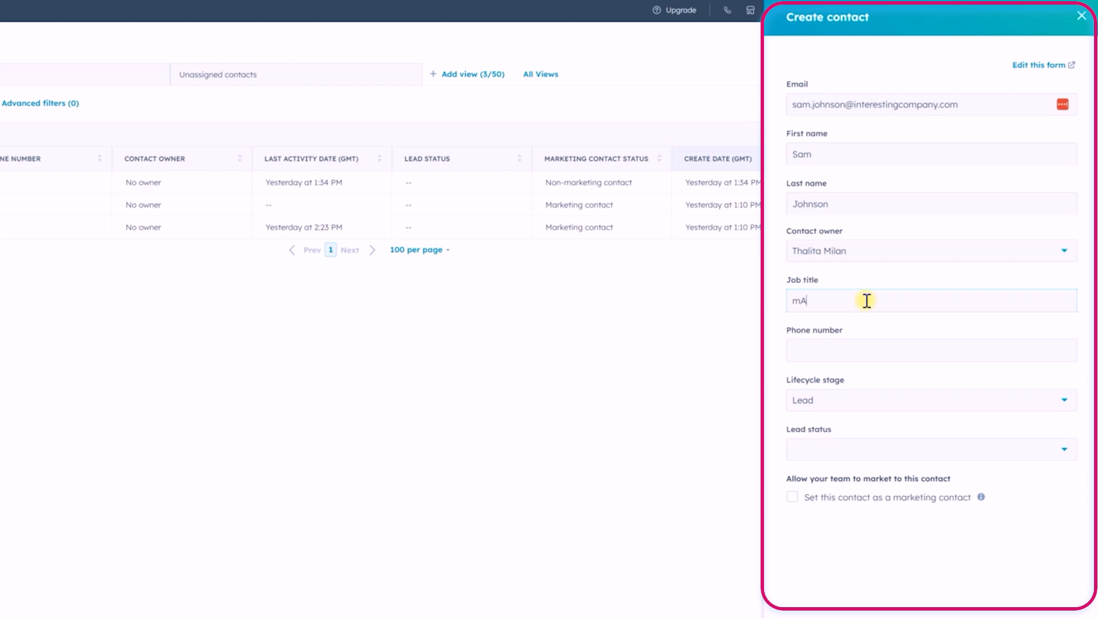
key("BackSpace")
key("BackSpace")
type("Marketing Manager")
Enter the contact's phone number and apply it
left_click(880, 349)
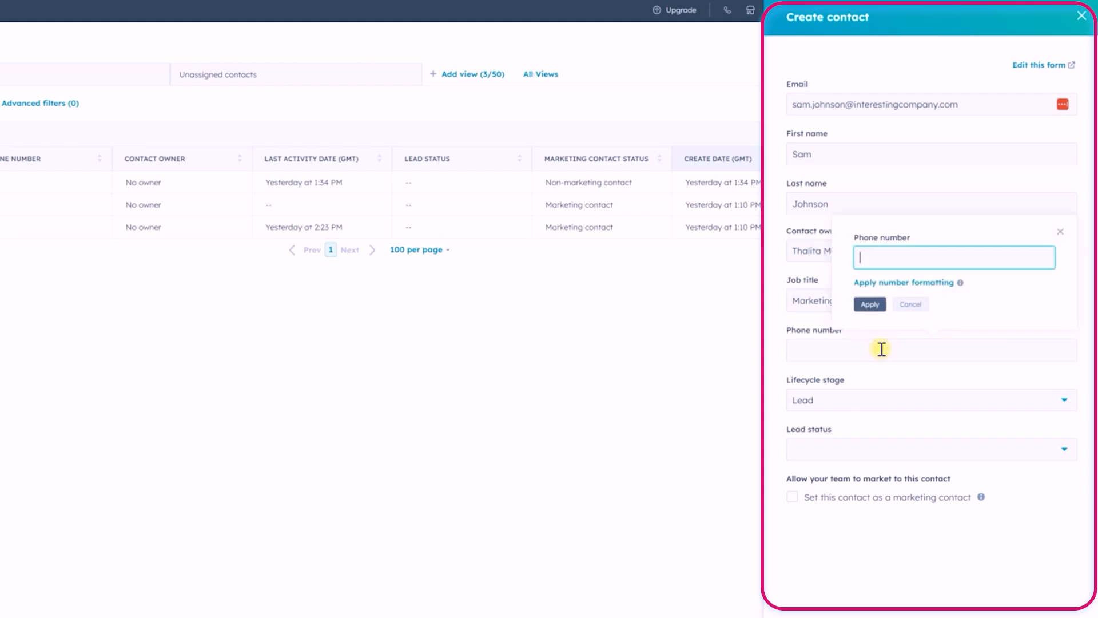
type("12345")
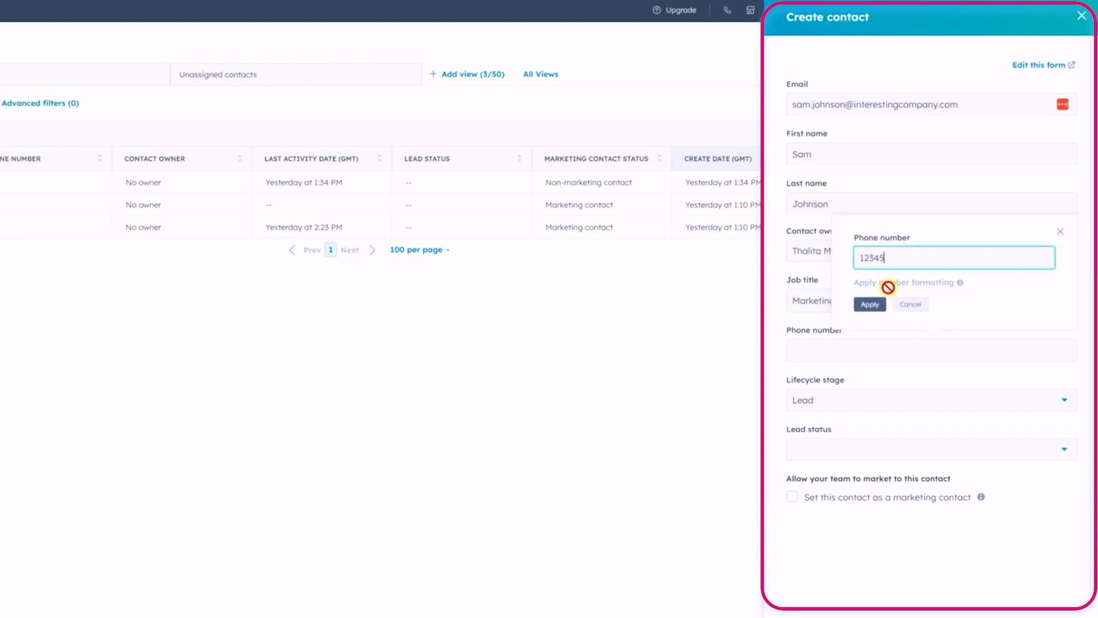
type("6789")
left_click(875, 304)
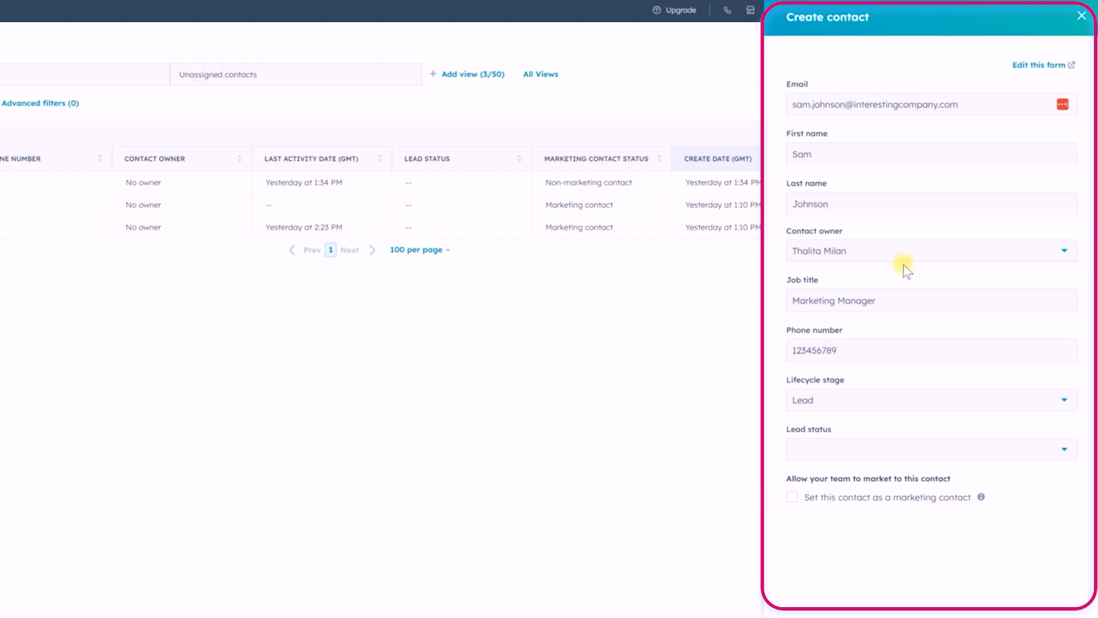
Review the Contact owner choices, keeping the currently assigned owner
left_click(830, 247)
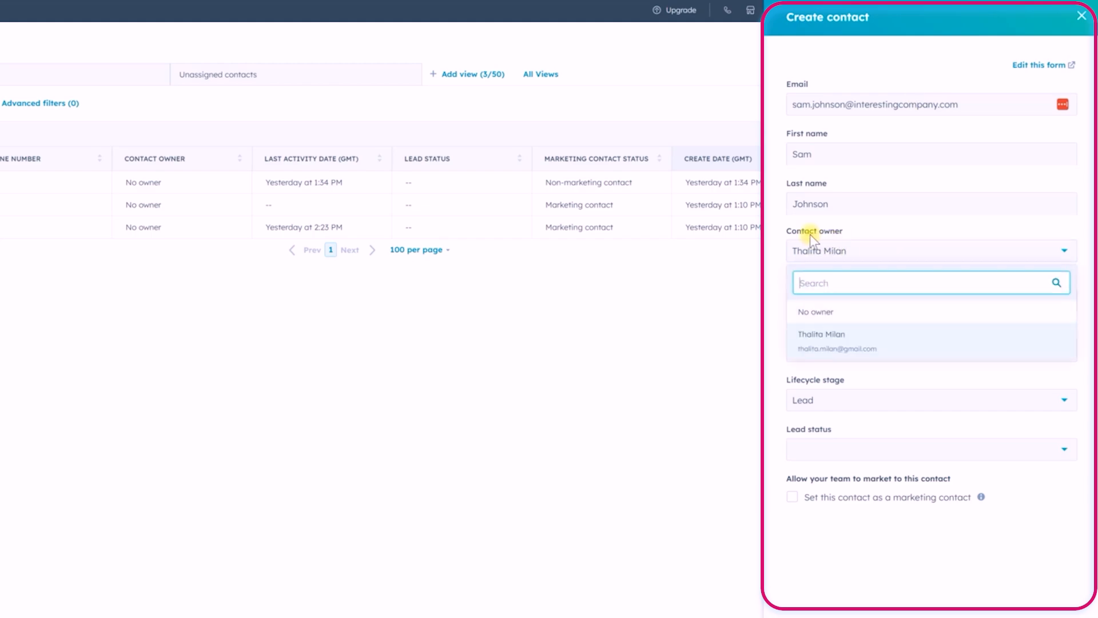
left_click(884, 232)
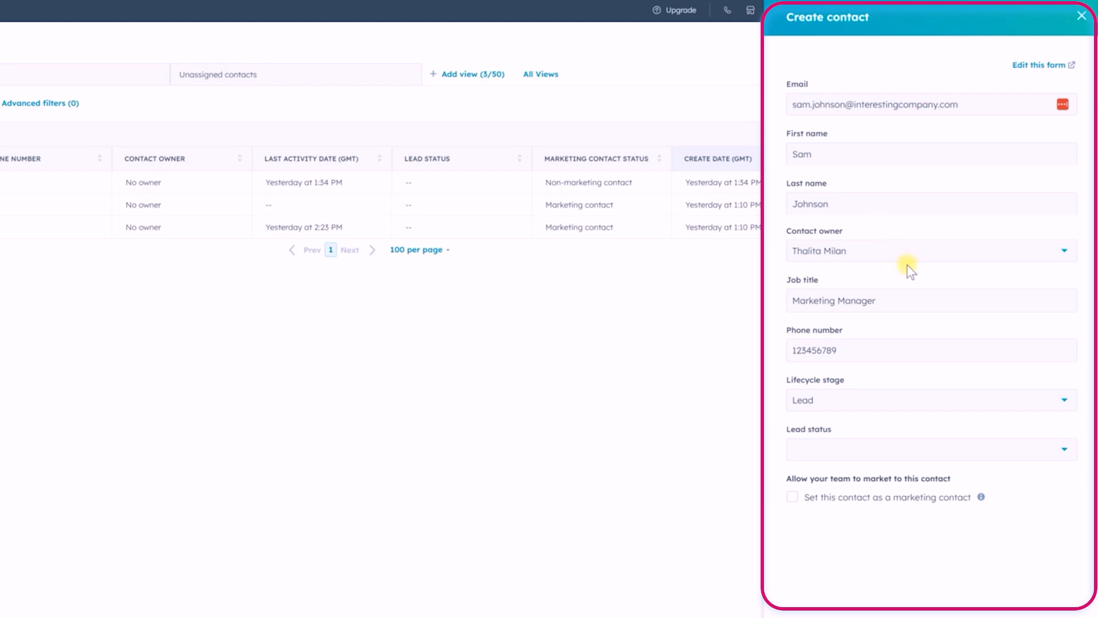
left_click(862, 255)
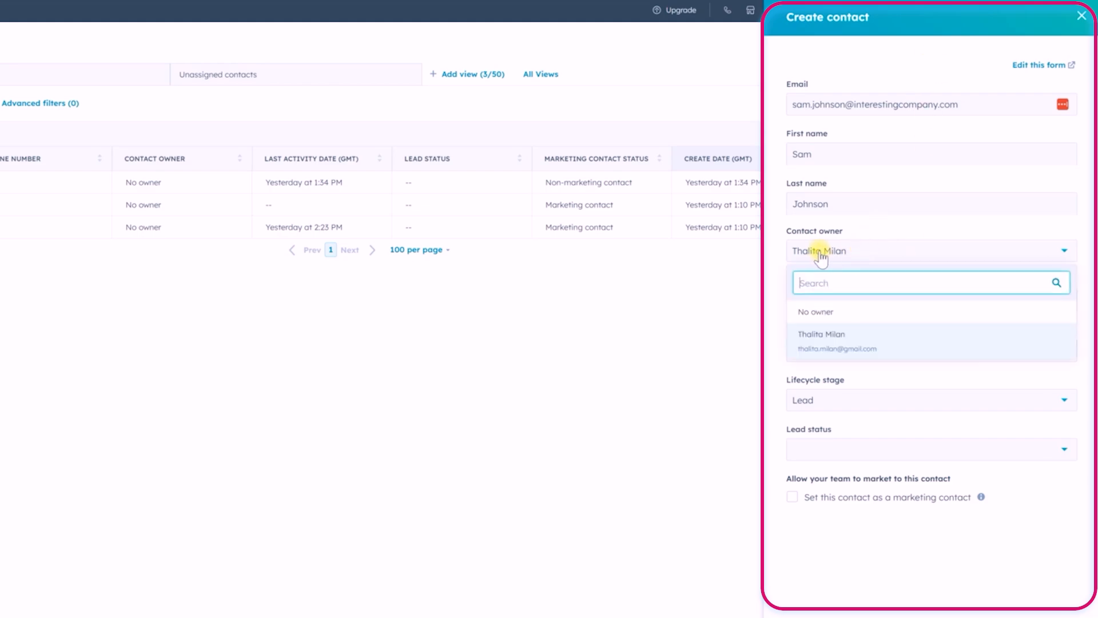
left_click(924, 233)
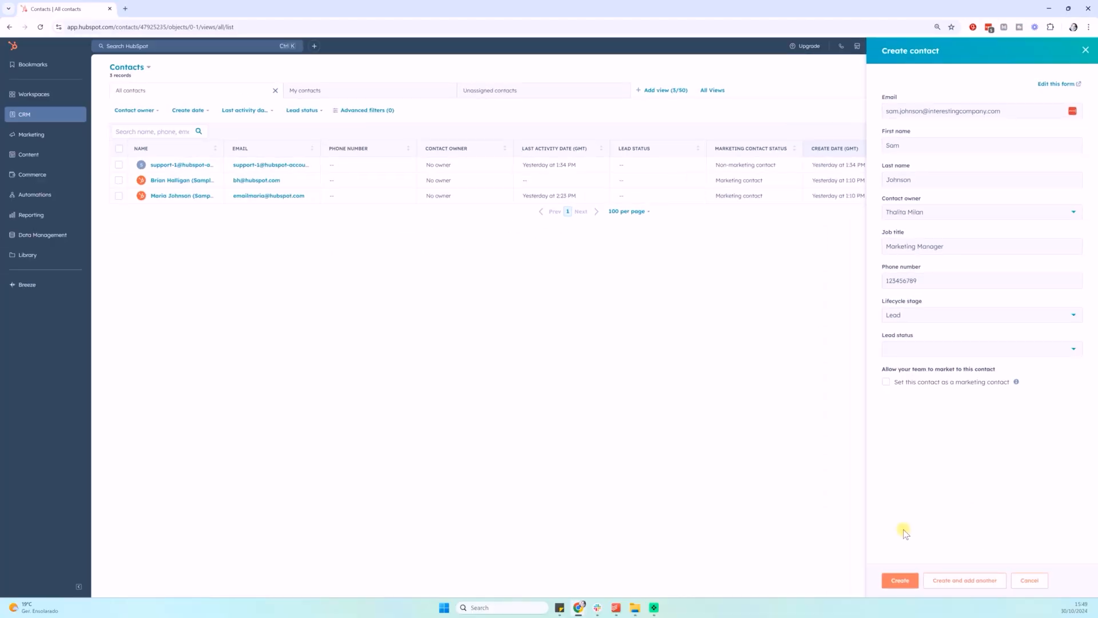
Create the contact, then open its View all properties page
left_click(896, 581)
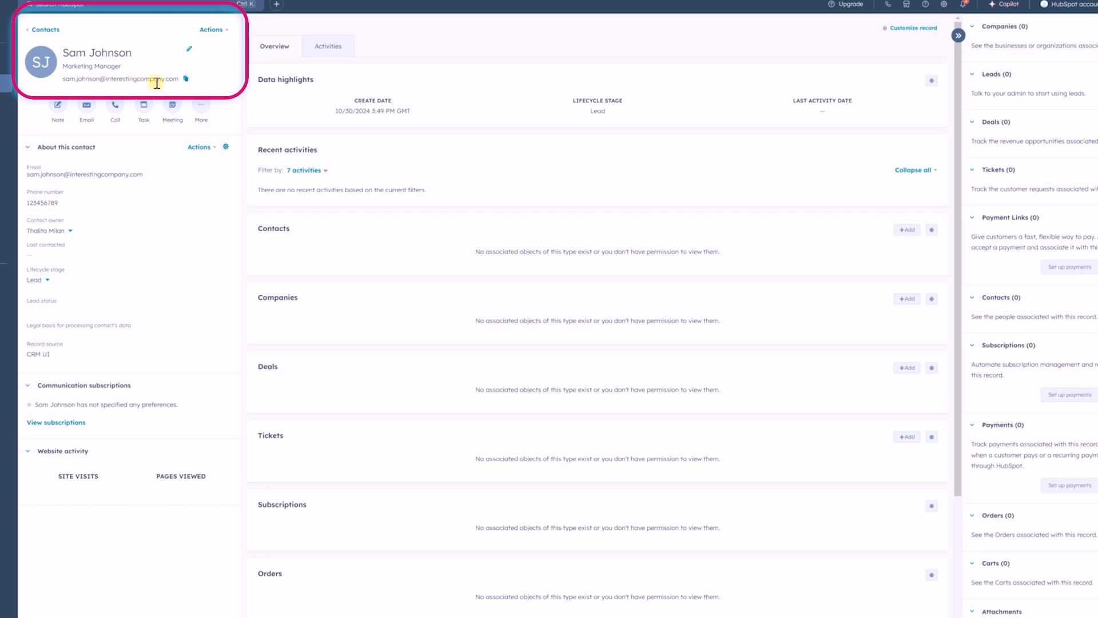
left_click(201, 147)
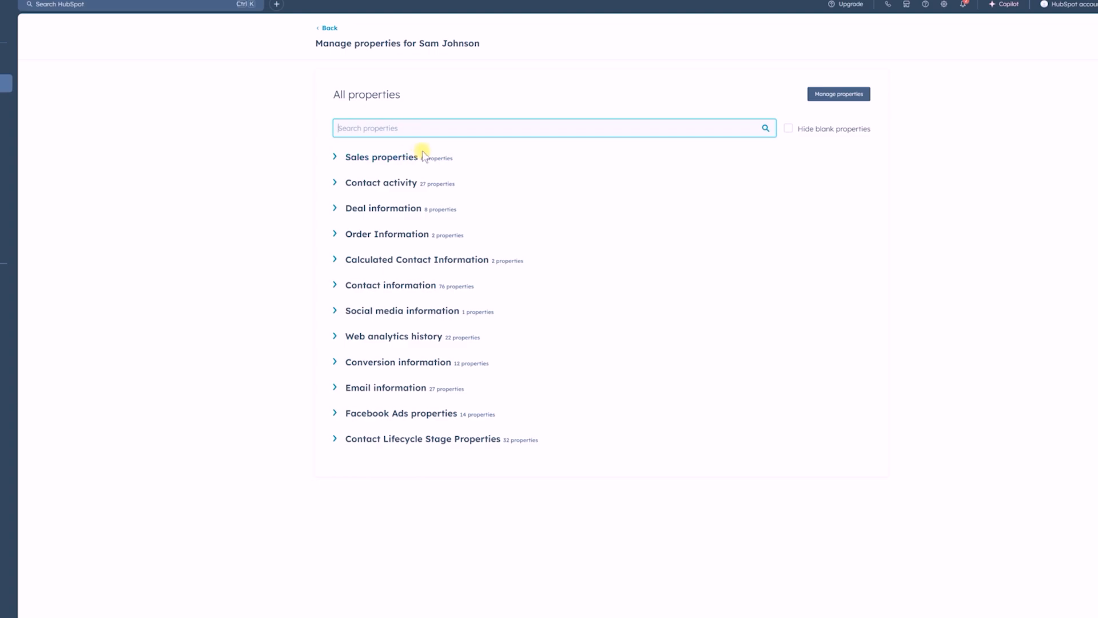
left_click(350, 182)
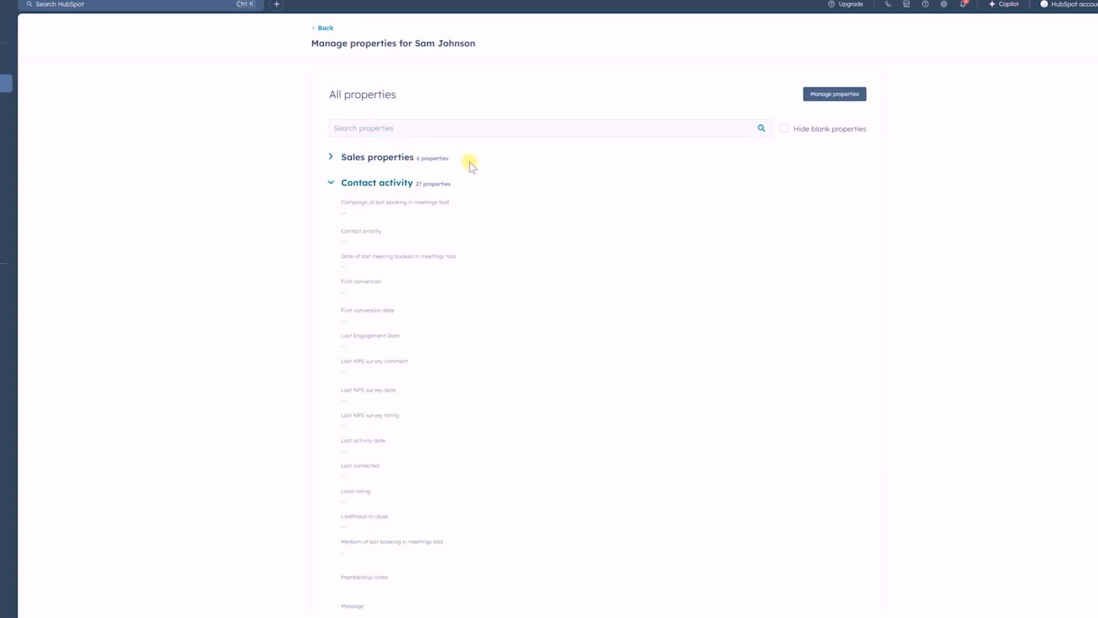
left_click(353, 135)
type("CRE")
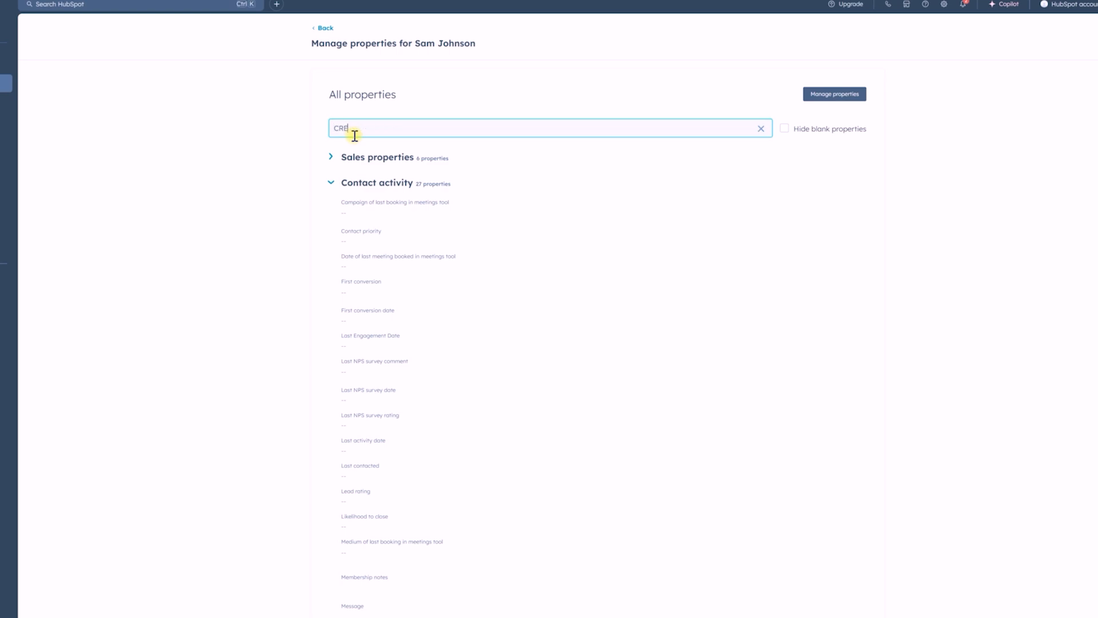
type("ATE")
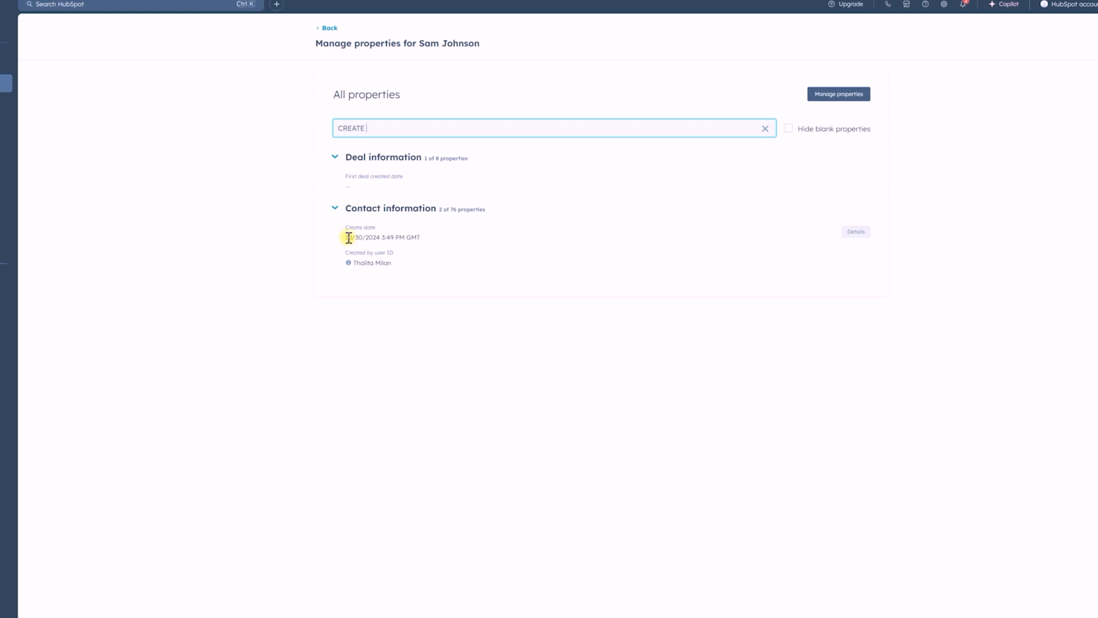
left_click_drag(349, 237, 421, 239)
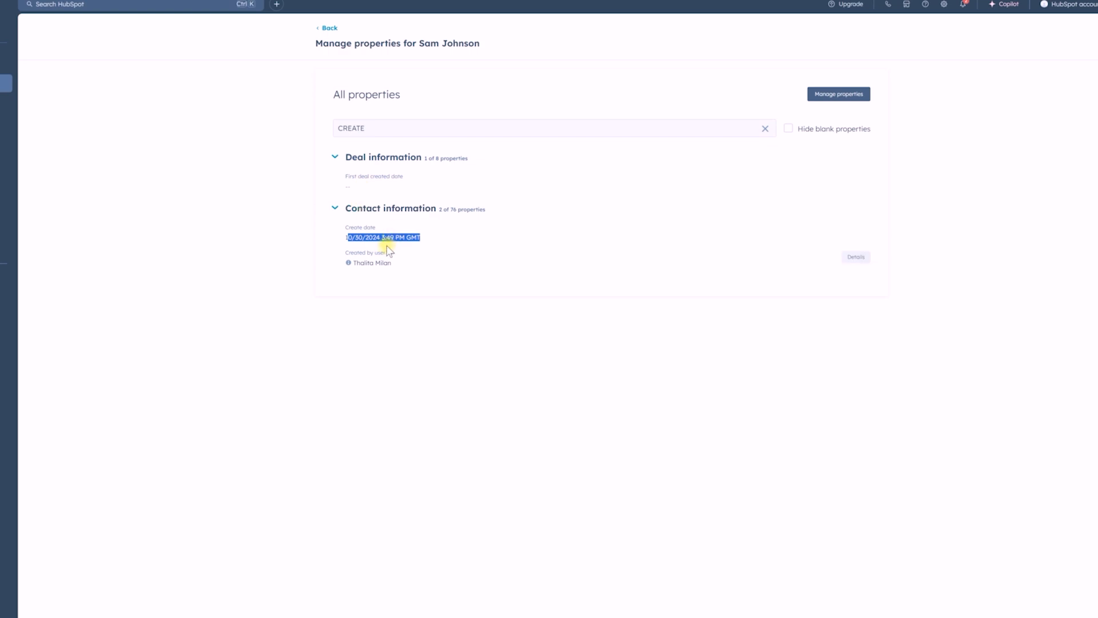
left_click(444, 238)
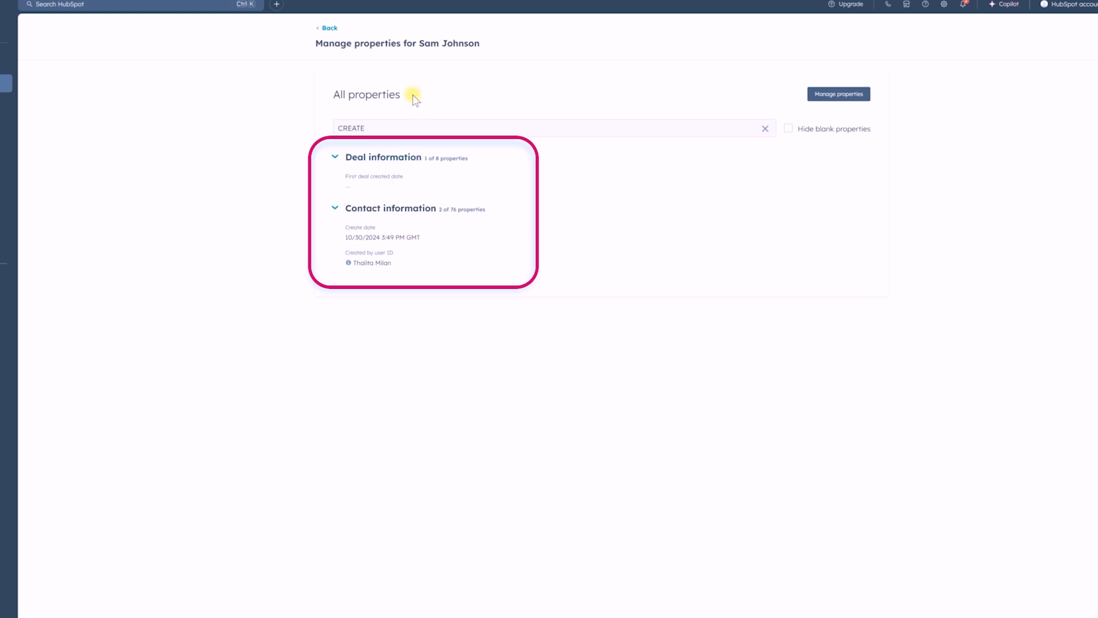
left_click(764, 131)
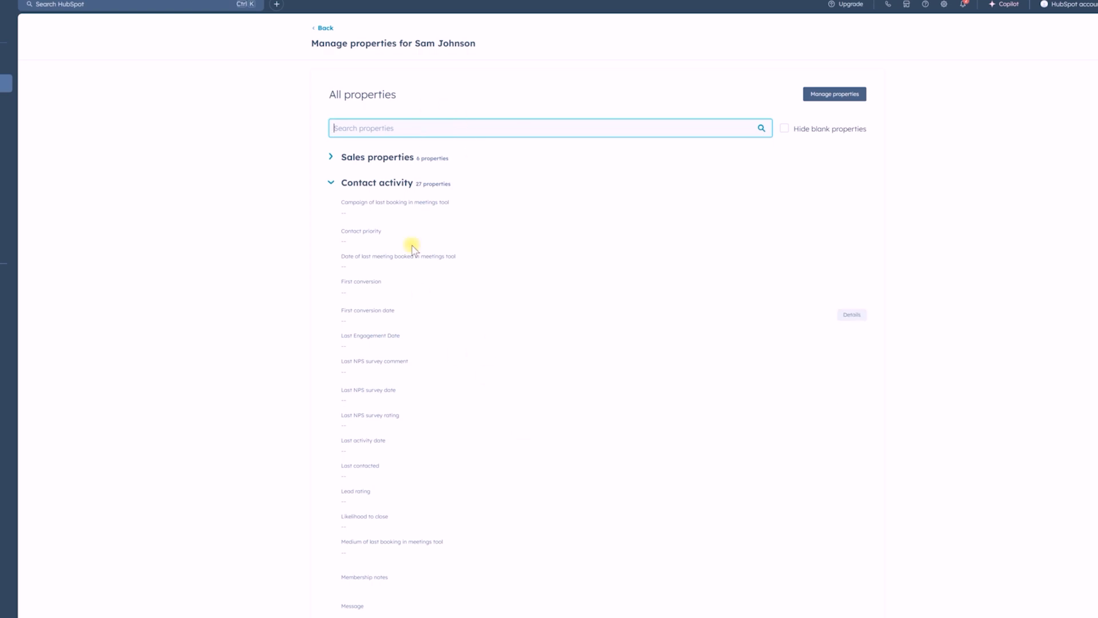
Search properties for 'COUNTR', set Country/Region to Spain, and save
type("COUNTR")
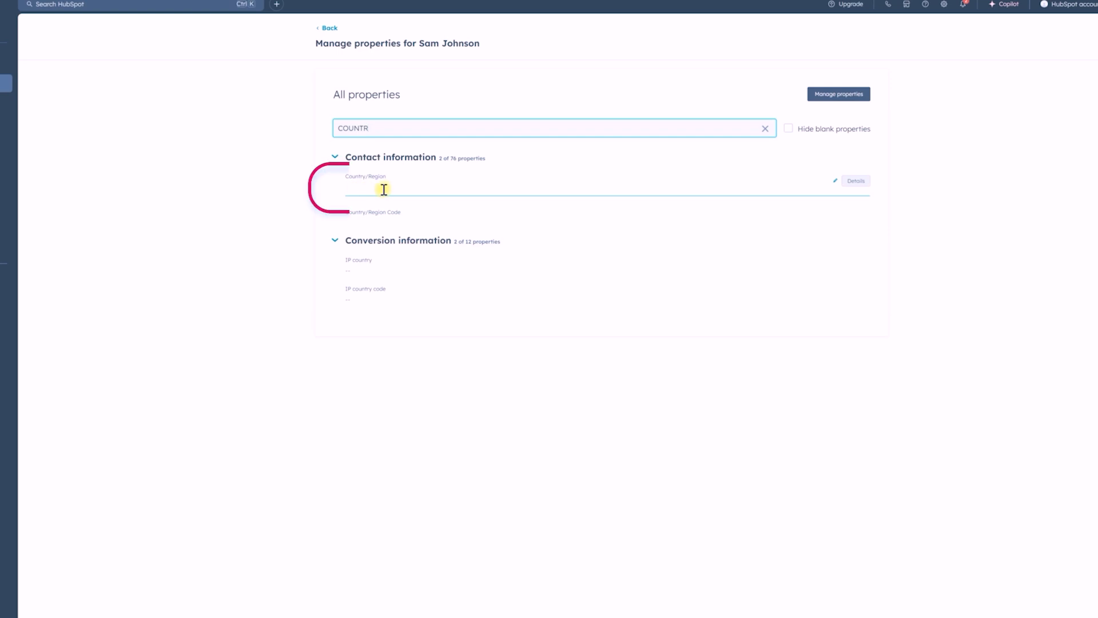
left_click(446, 190)
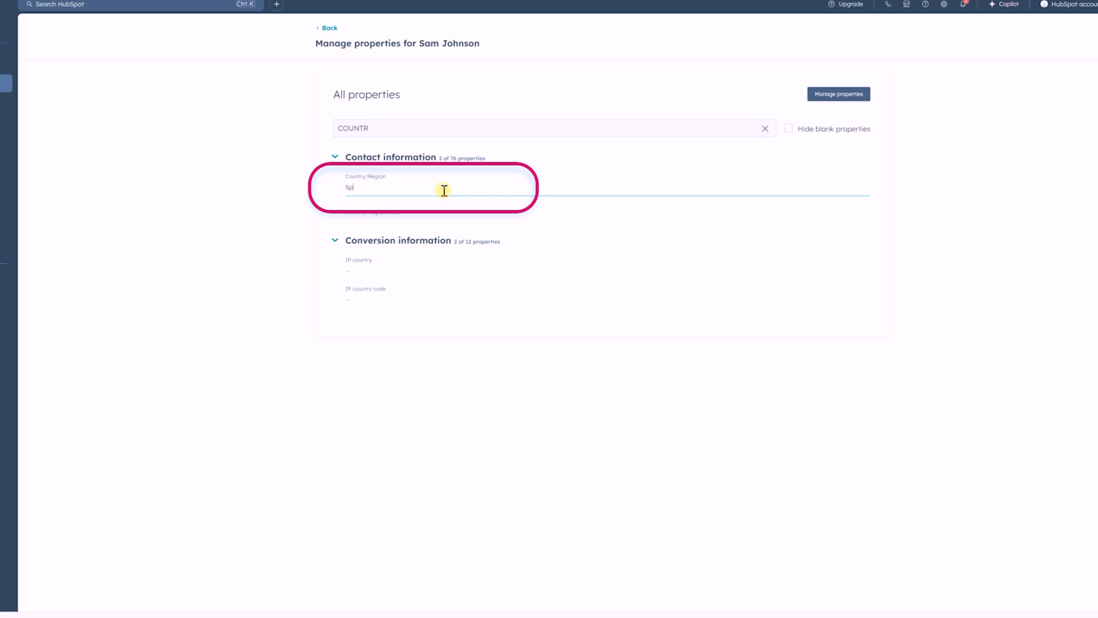
type("ain")
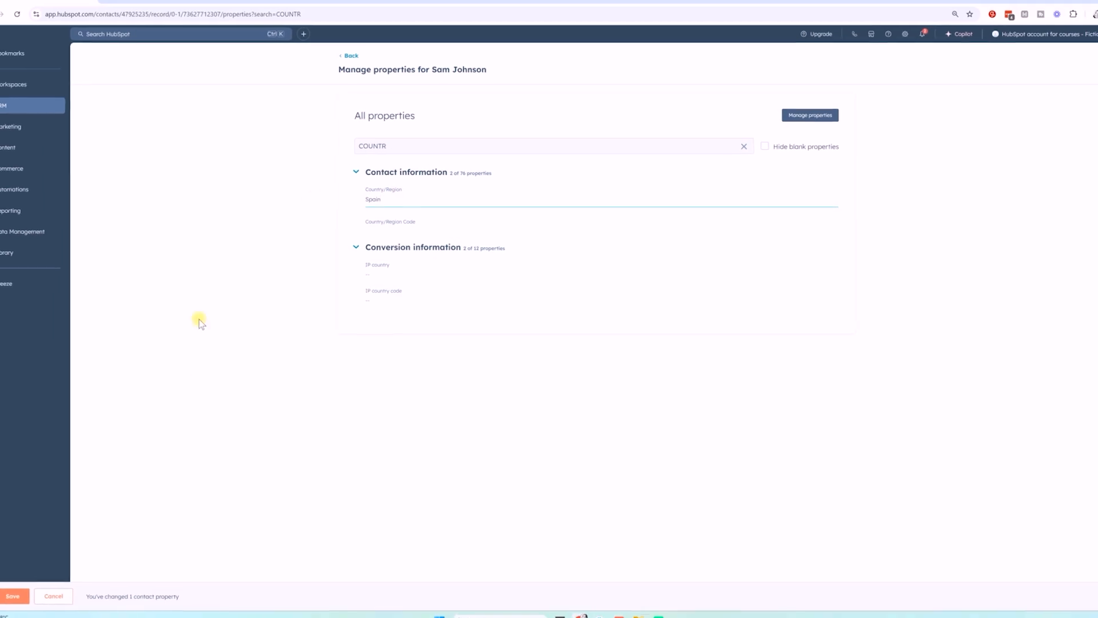
left_click(12, 596)
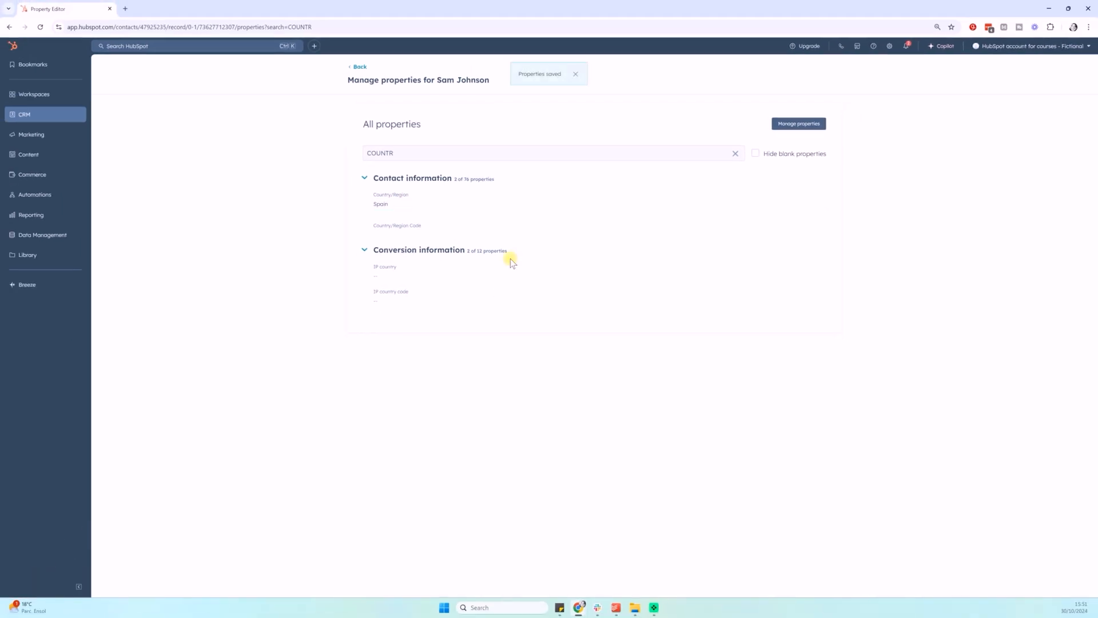
Go back from the property editor to the Contacts list
left_click(361, 68)
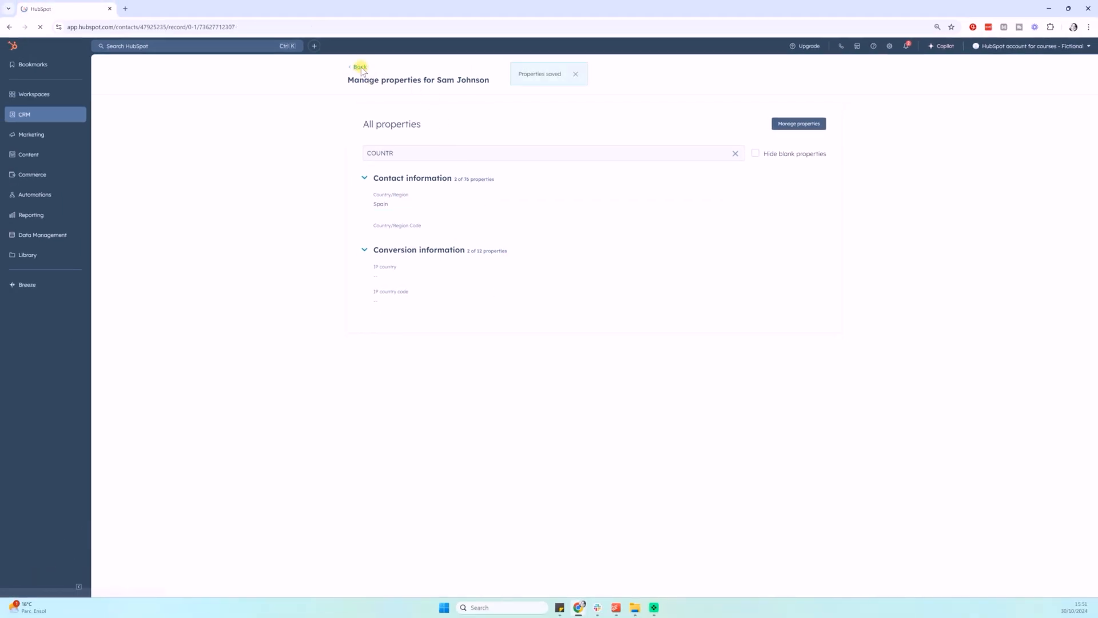